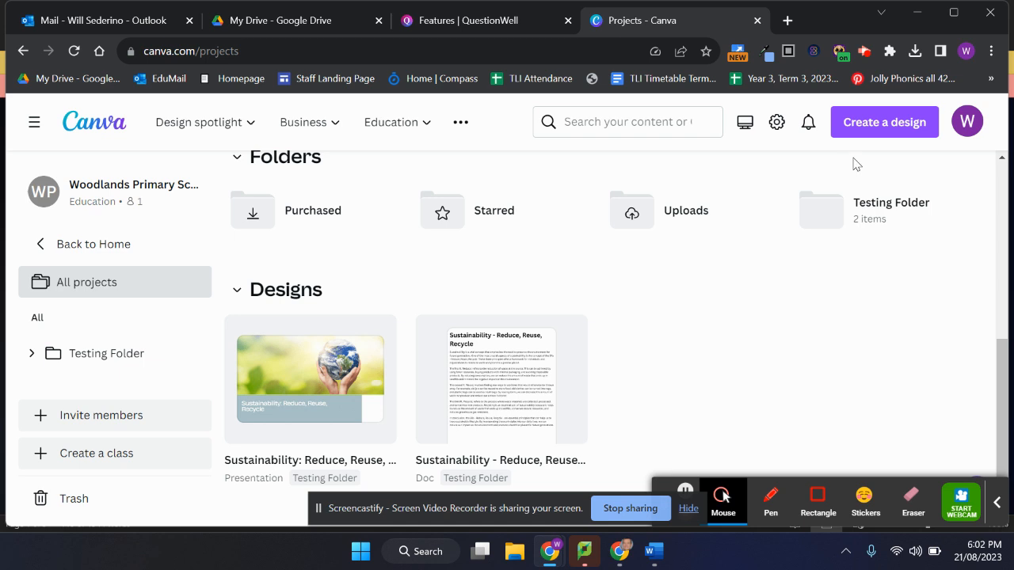
Step: Create a new Doc and generate its text with Magic Write from the prompt "Sustainability - Reduce, Reuse, Recycle"
left_click(873, 126)
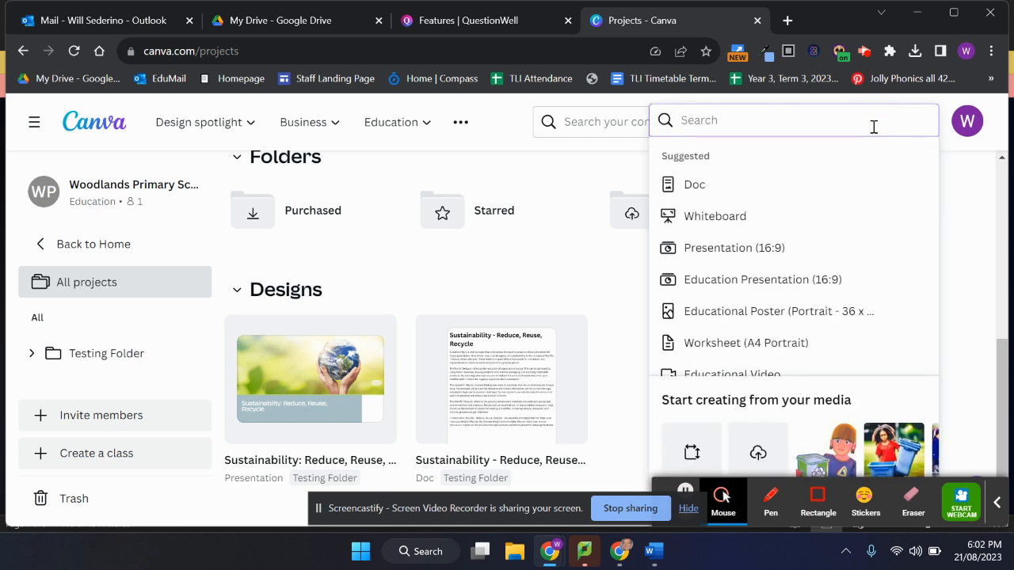
left_click(690, 187)
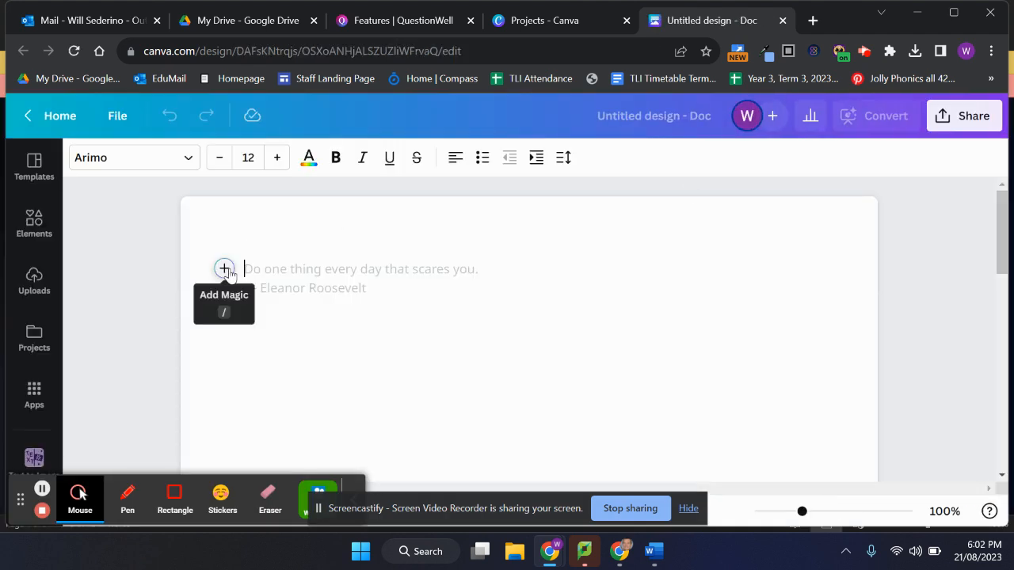
left_click(225, 269)
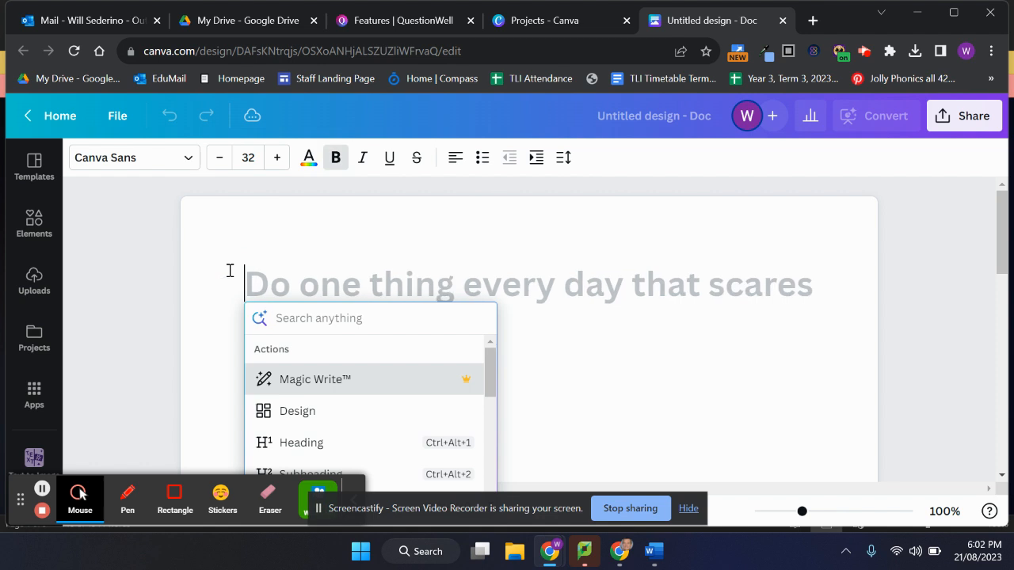
left_click(273, 381)
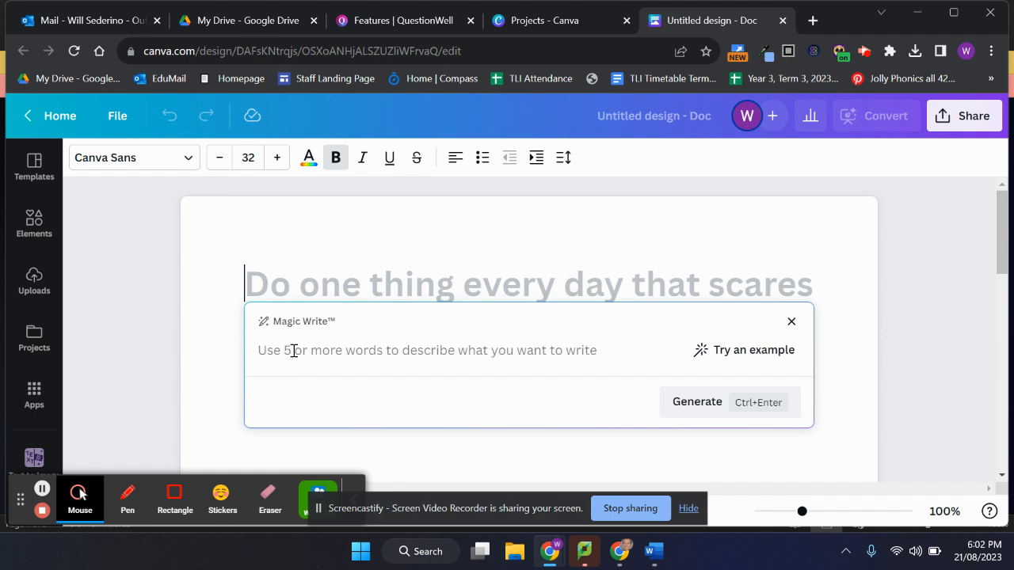
type("Sustainability - Reduce, Reuse, Recycle")
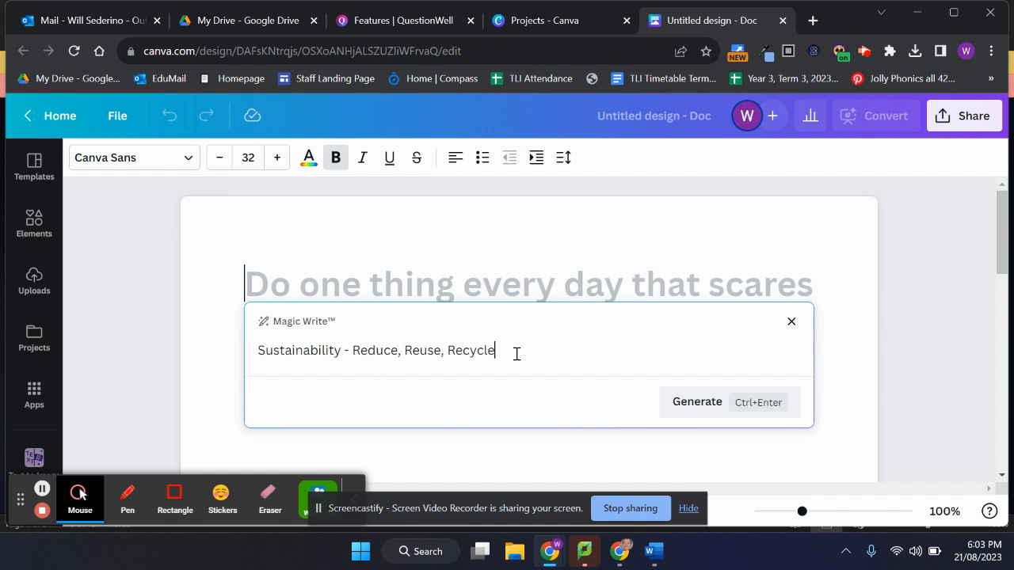
left_click(703, 411)
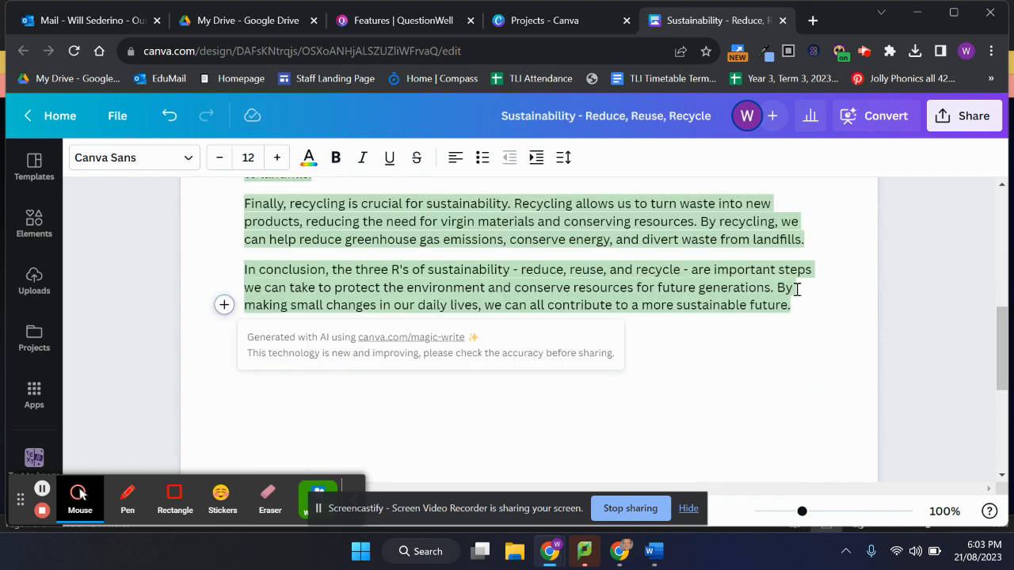
left_click(765, 287)
Step: Convert the generated document into a presentation using the template style with the blue watercolour splash and white title frame
scroll(766, 291, "up", 4)
scroll(766, 293, "up", 2)
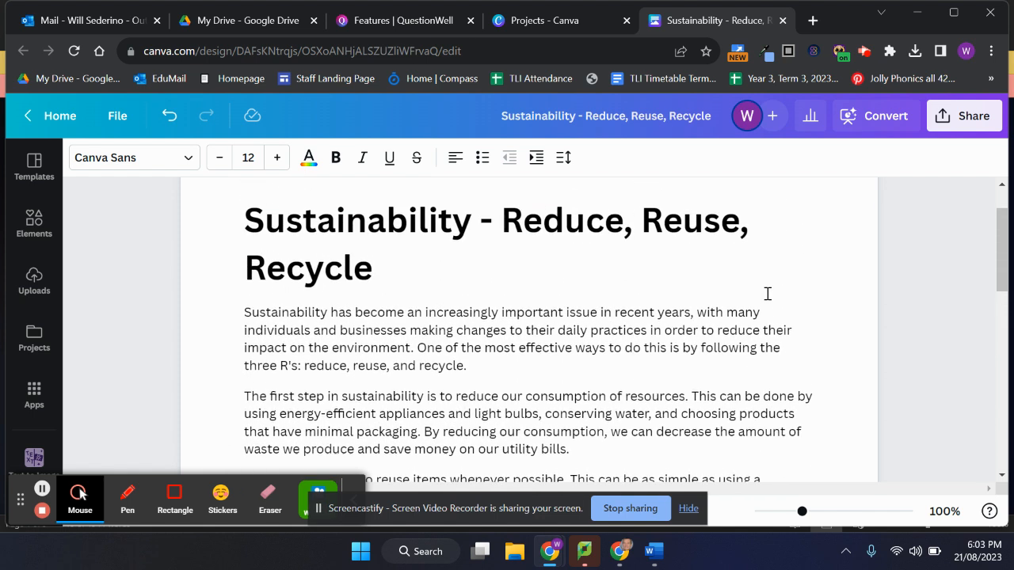
scroll(766, 293, "up", 1)
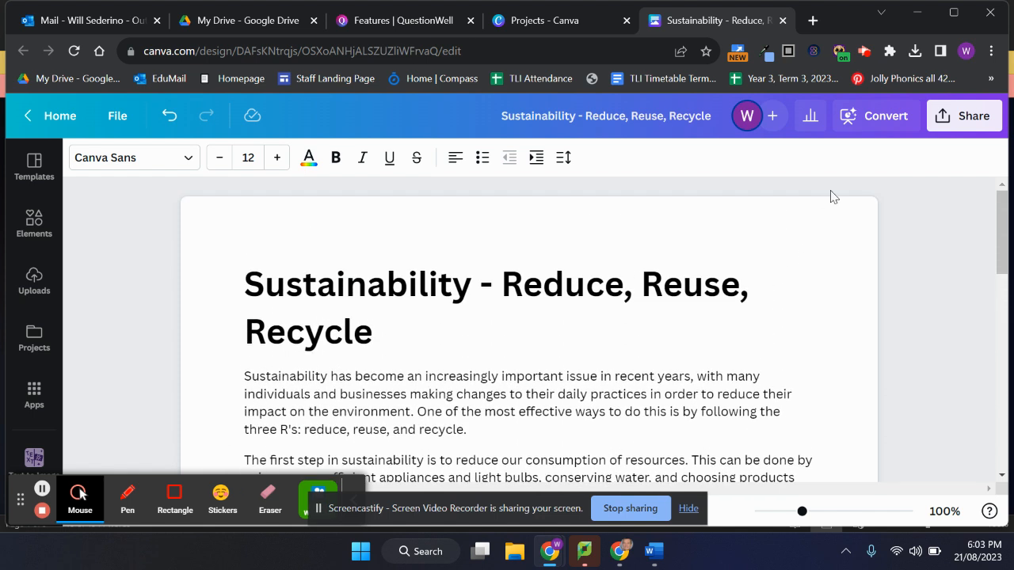
left_click(874, 121)
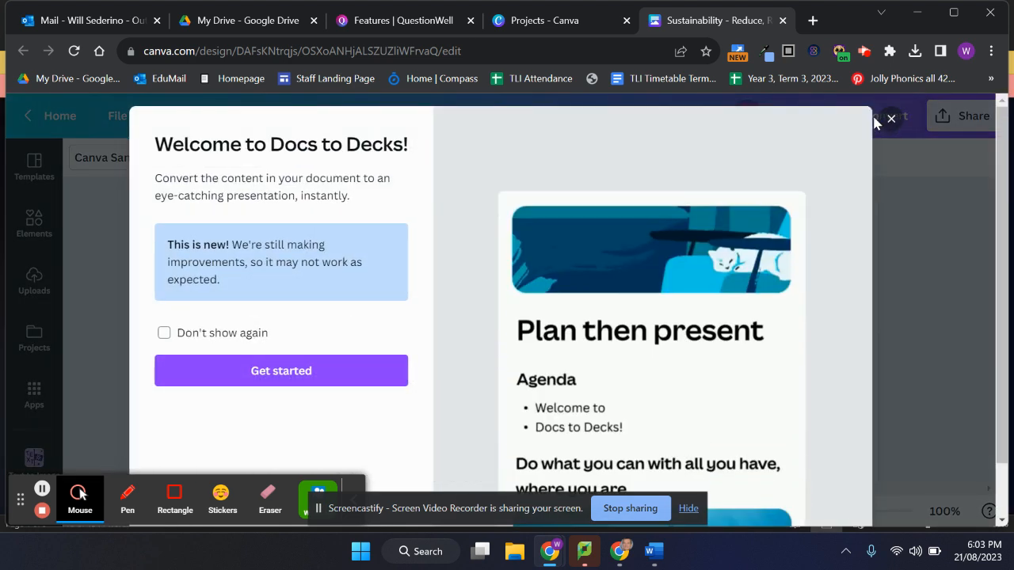
left_click(336, 384)
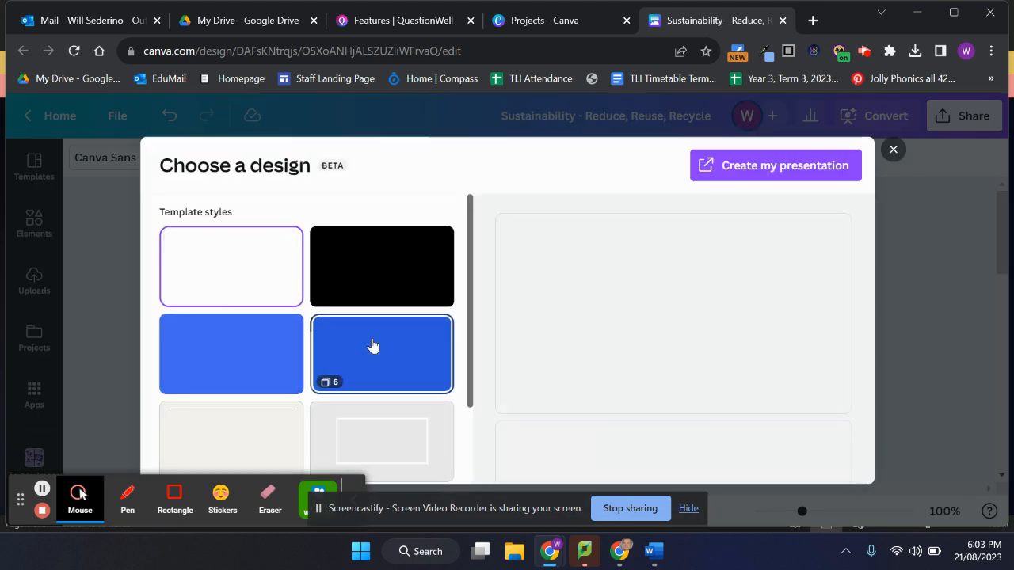
scroll(372, 346, "down", 1)
scroll(372, 346, "down", 3)
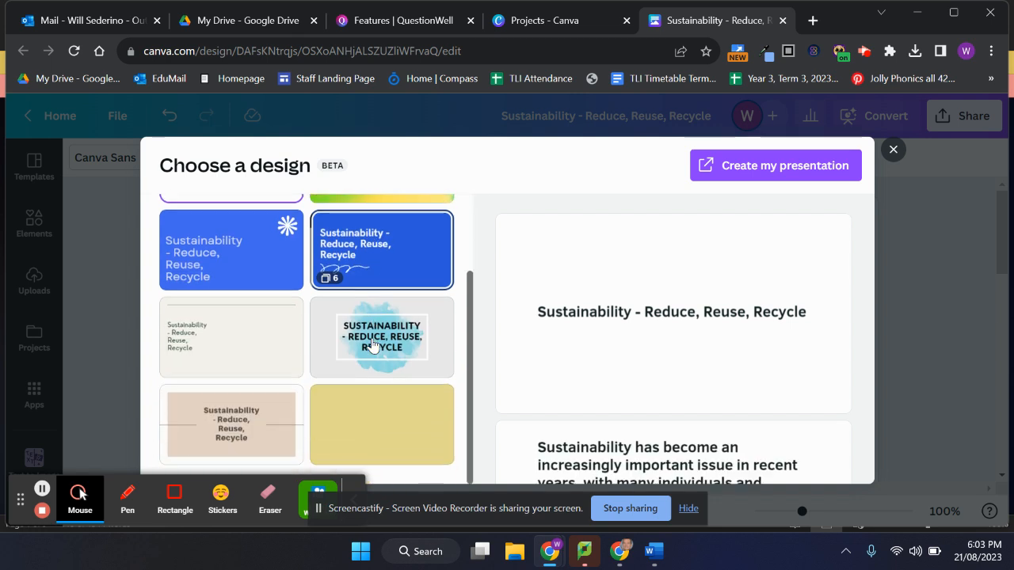
left_click(374, 334)
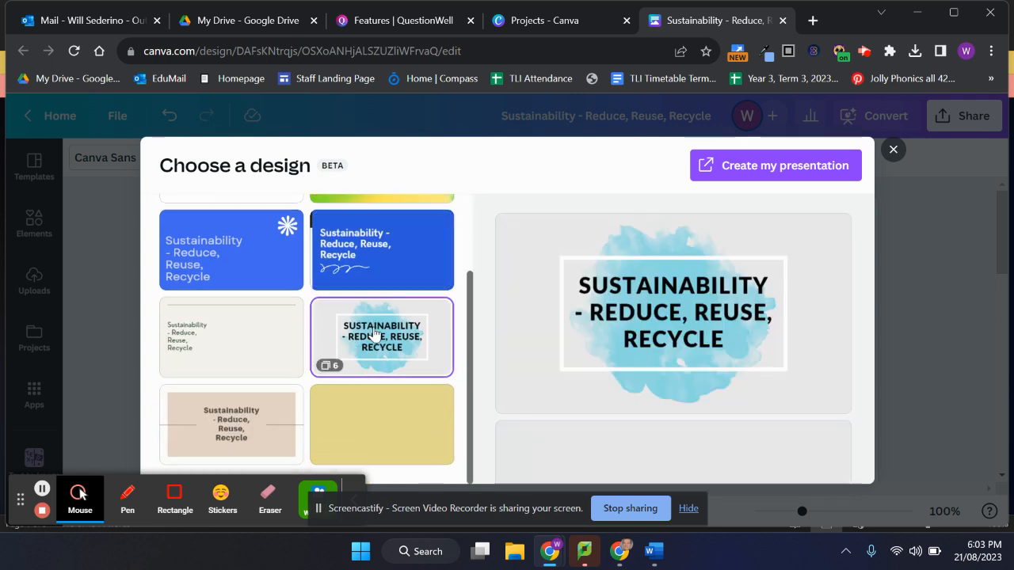
scroll(619, 427, "down", 2)
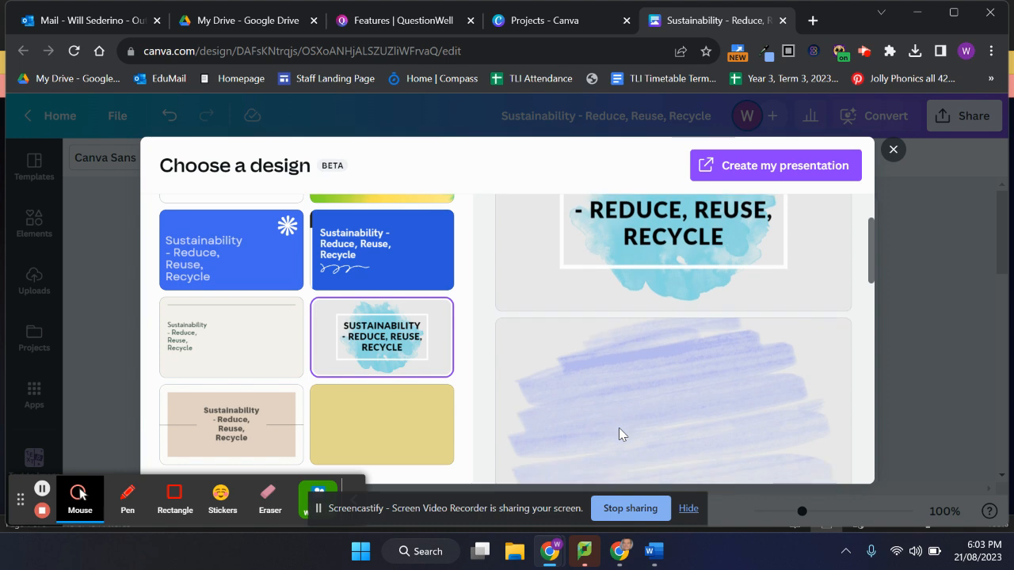
left_click(774, 167)
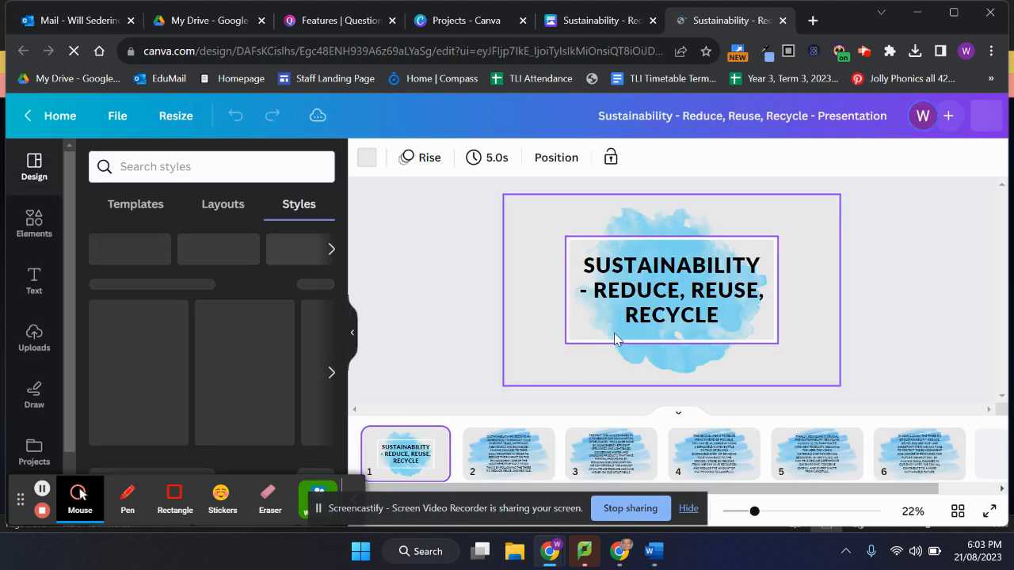
Step: Look through slides 2 to 5 of the converted presentation to examine how the document text is laid out
left_click(527, 447)
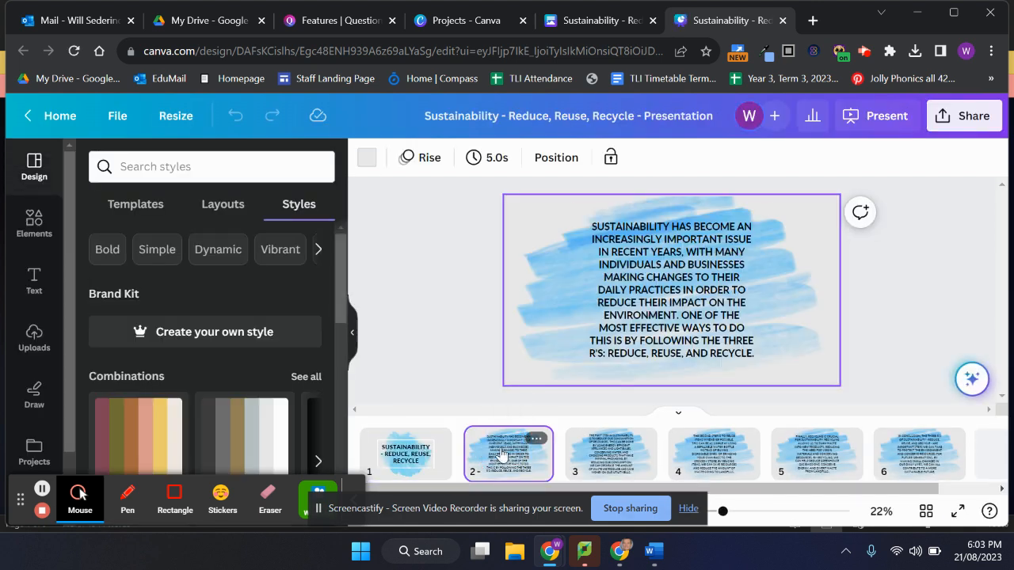
left_click(624, 459)
left_click(715, 454)
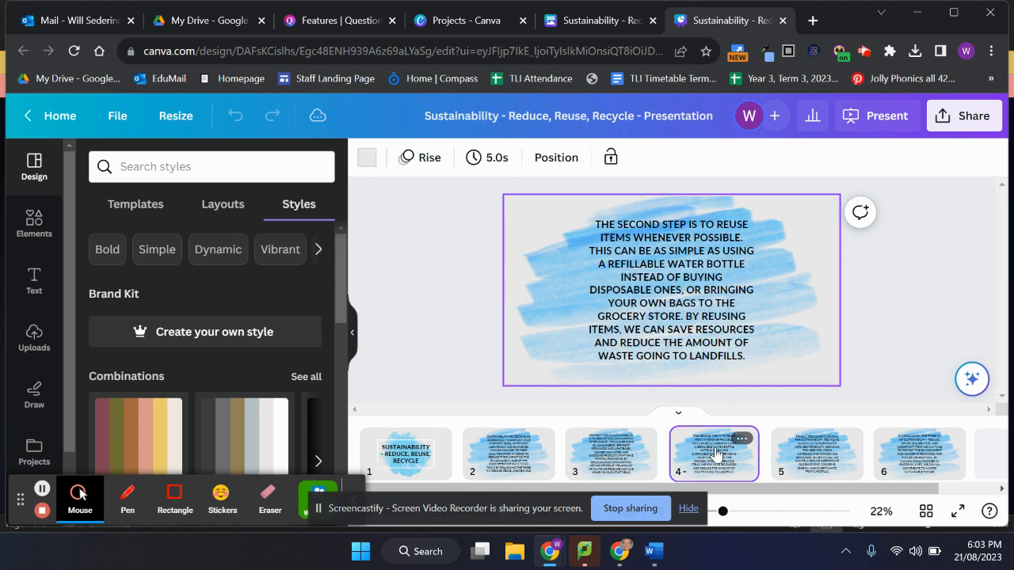
left_click(810, 457)
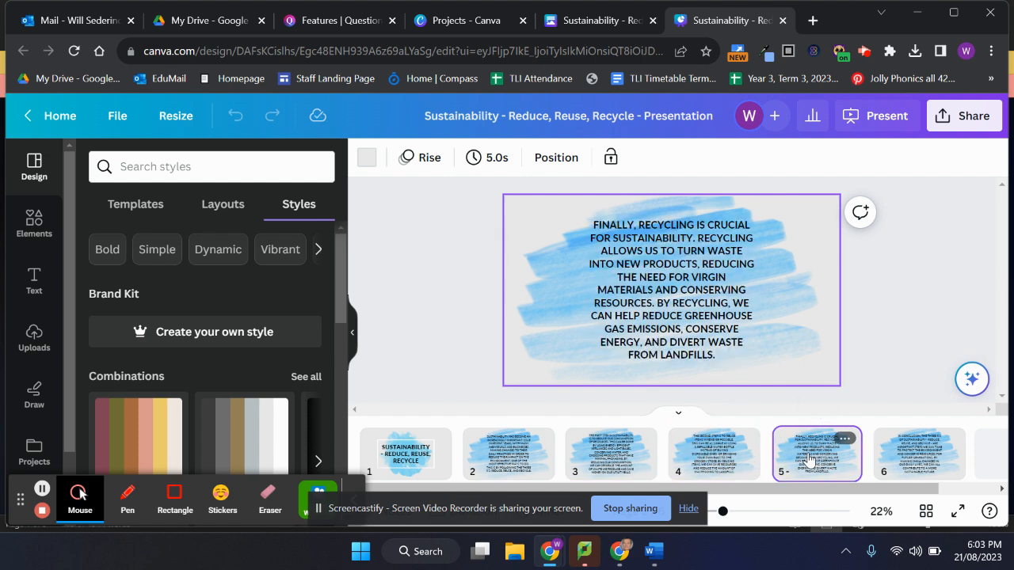
Step: Create a new Presentation (16:9) from the Projects page and generate Magic Design drafts for "Sustainability - Reduce, Reuse, Recycle"
left_click(465, 22)
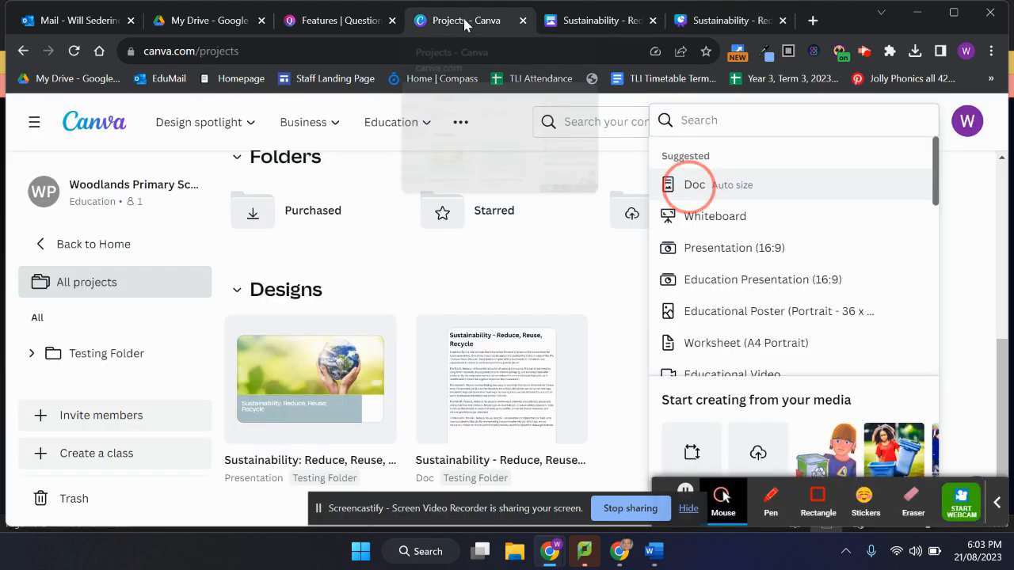
left_click(513, 146)
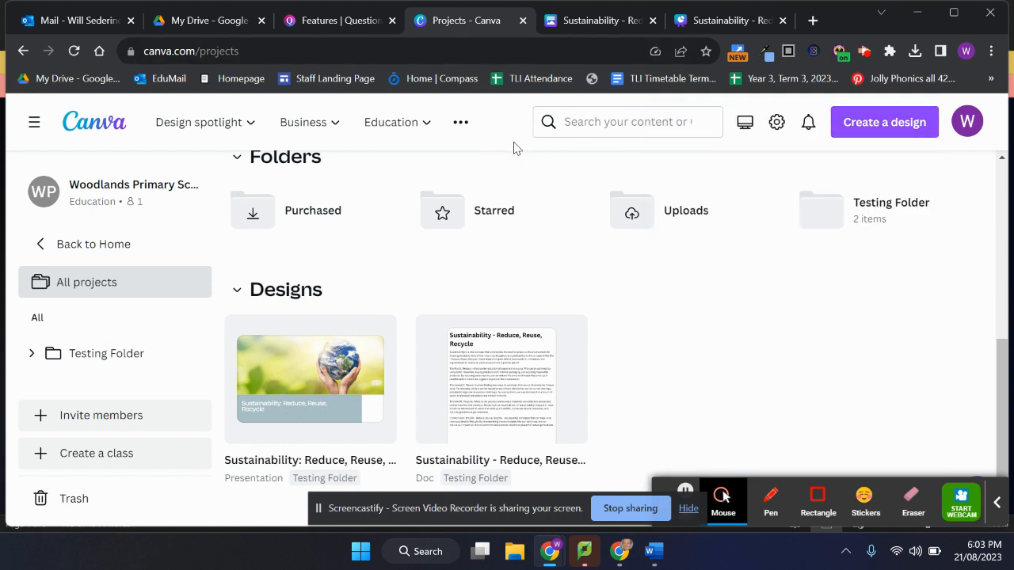
left_click(878, 122)
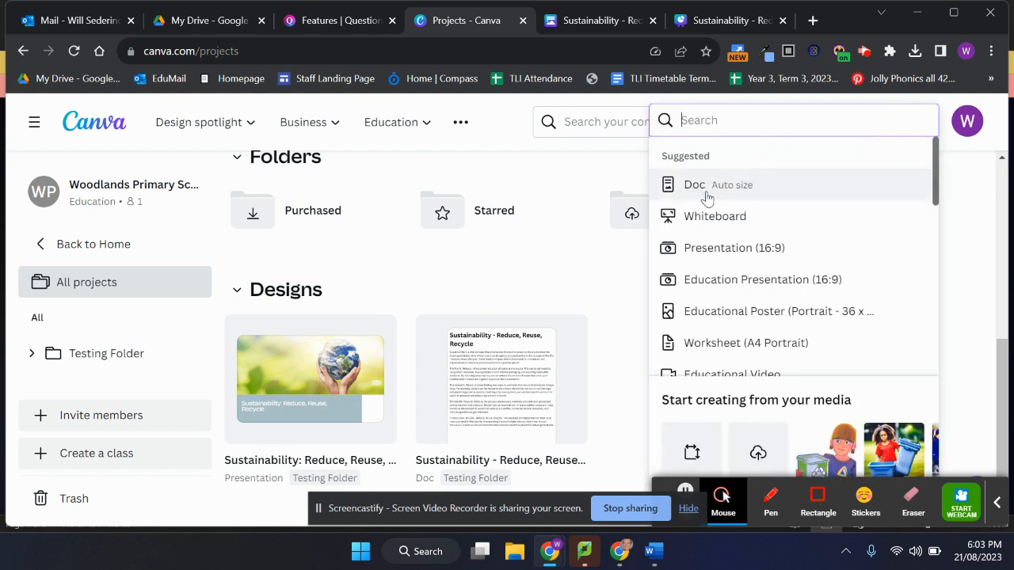
left_click(718, 248)
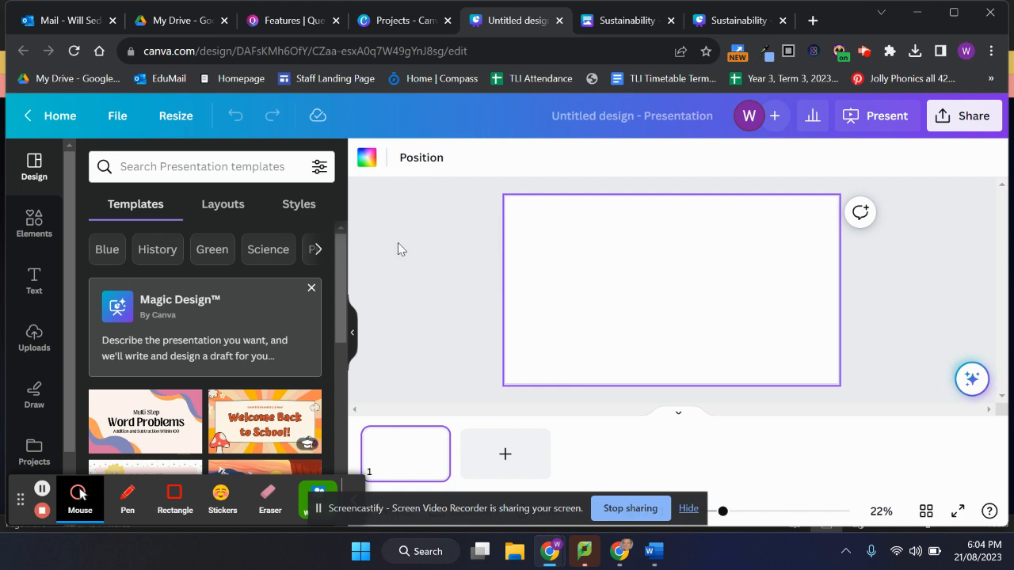
left_click(181, 312)
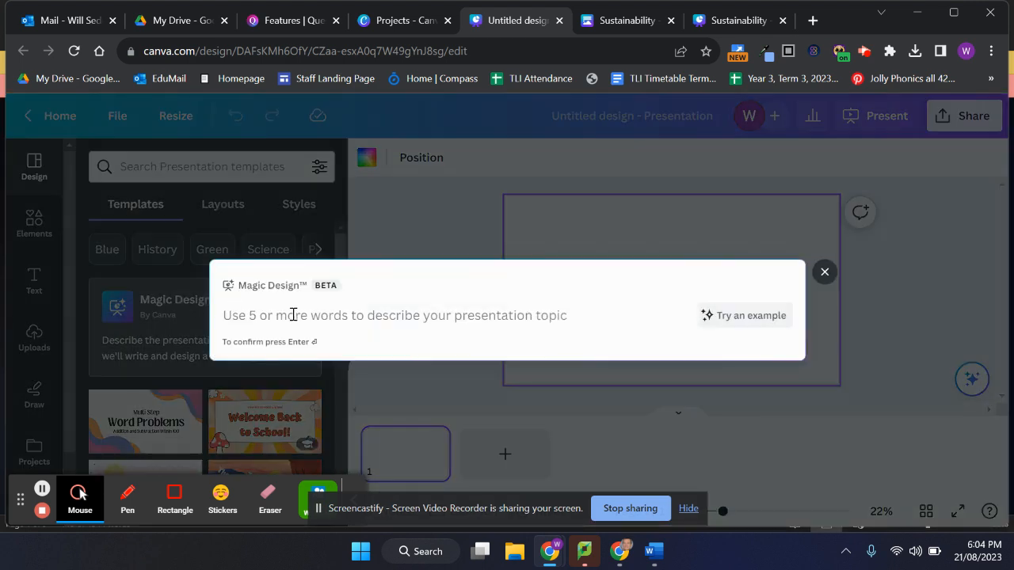
type("Sustainability - Reduce, Reuse, Recycle")
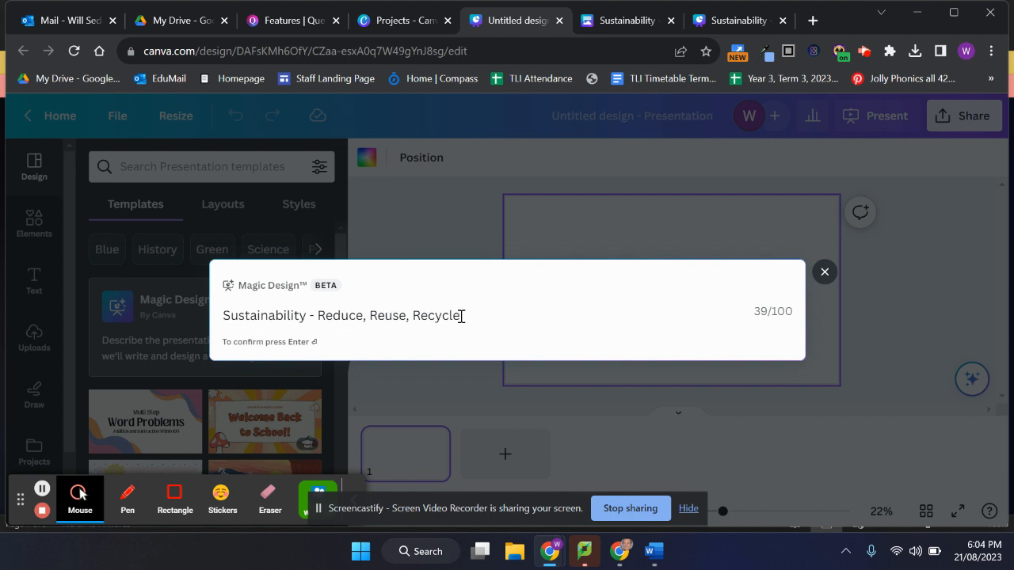
key("Return")
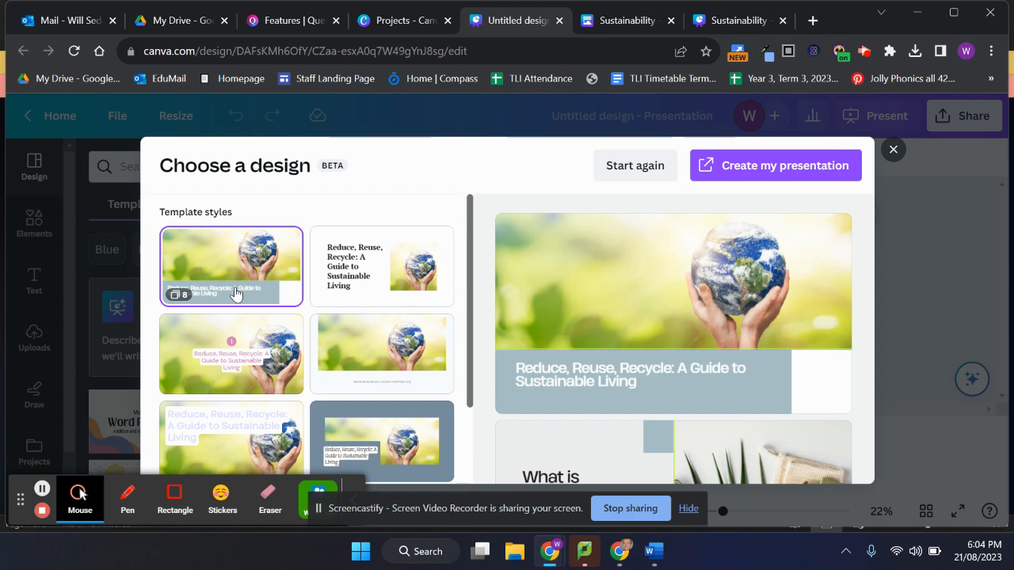
Step: Create the presentation from the first template style, with the hands holding a globe above a blue-grey title band, and dismiss the notice
scroll(754, 404, "down", 6)
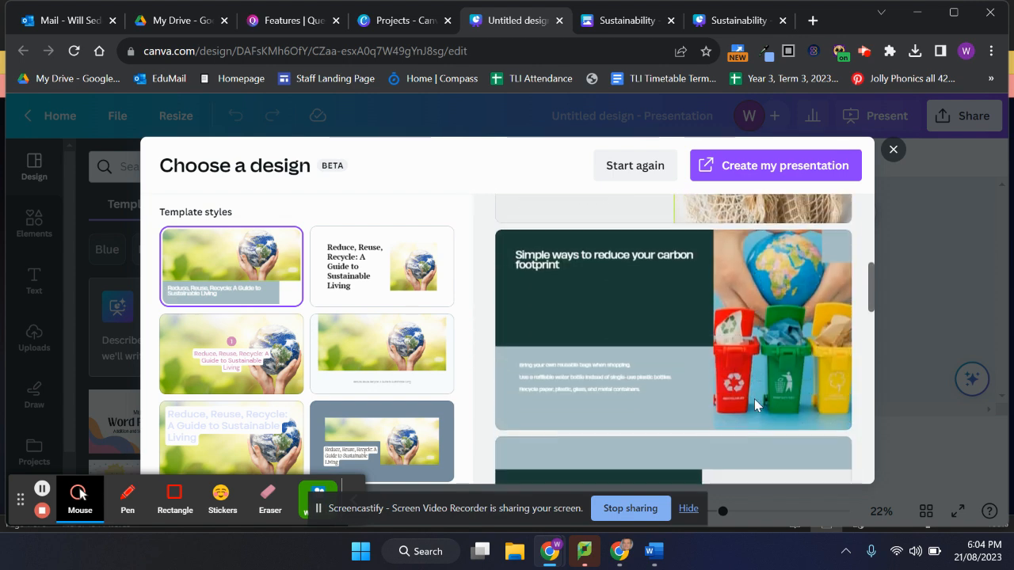
left_click(226, 281)
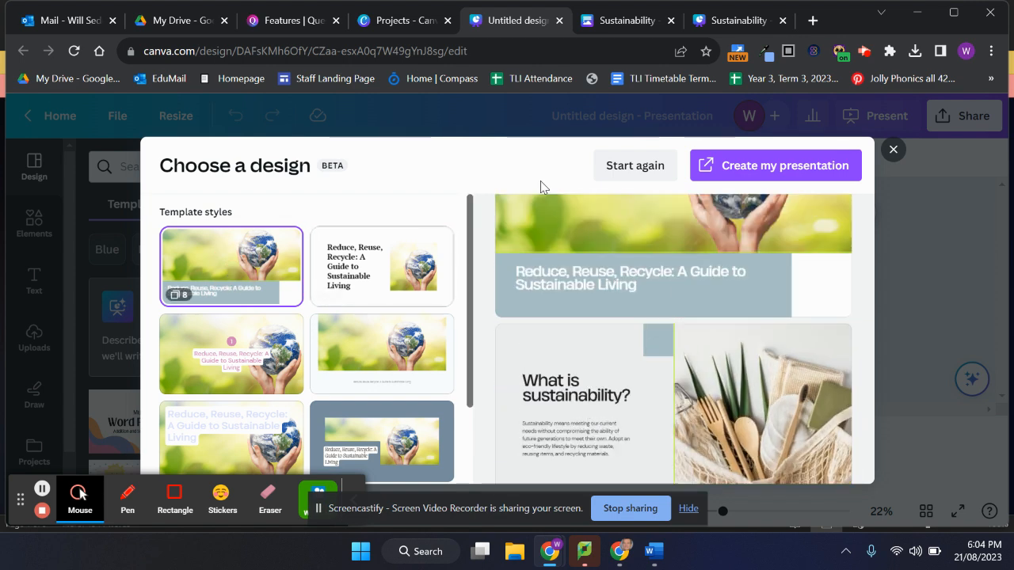
left_click(740, 168)
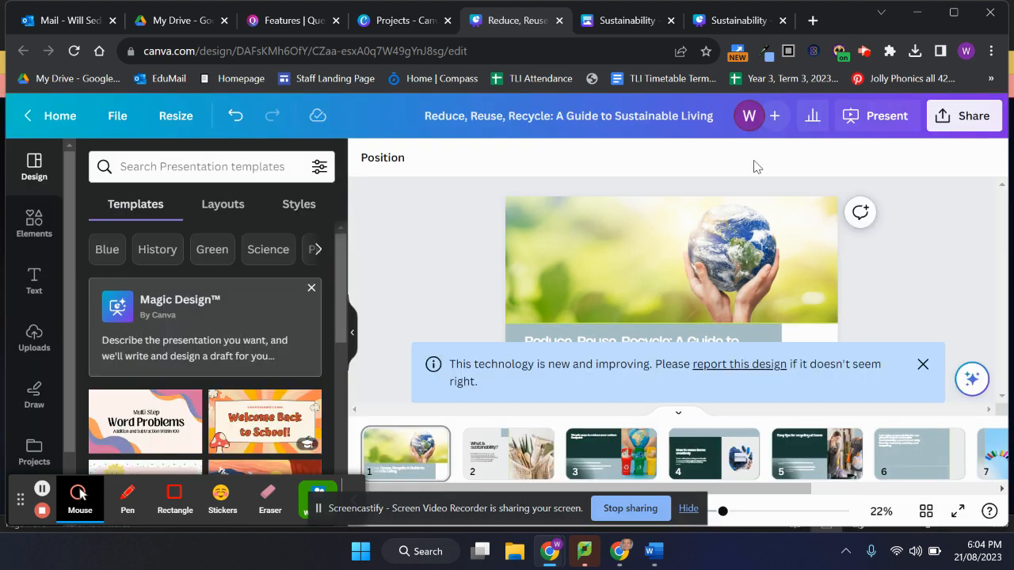
left_click(922, 364)
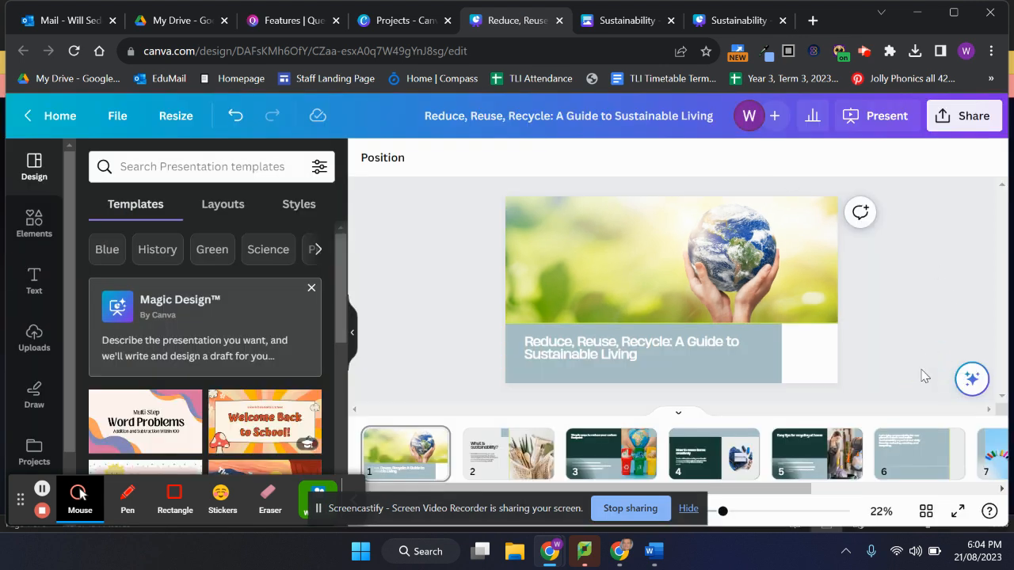
Step: Check slides 2 and 3 of the generated presentation and add a new page after the Conclusion slide
left_click(499, 458)
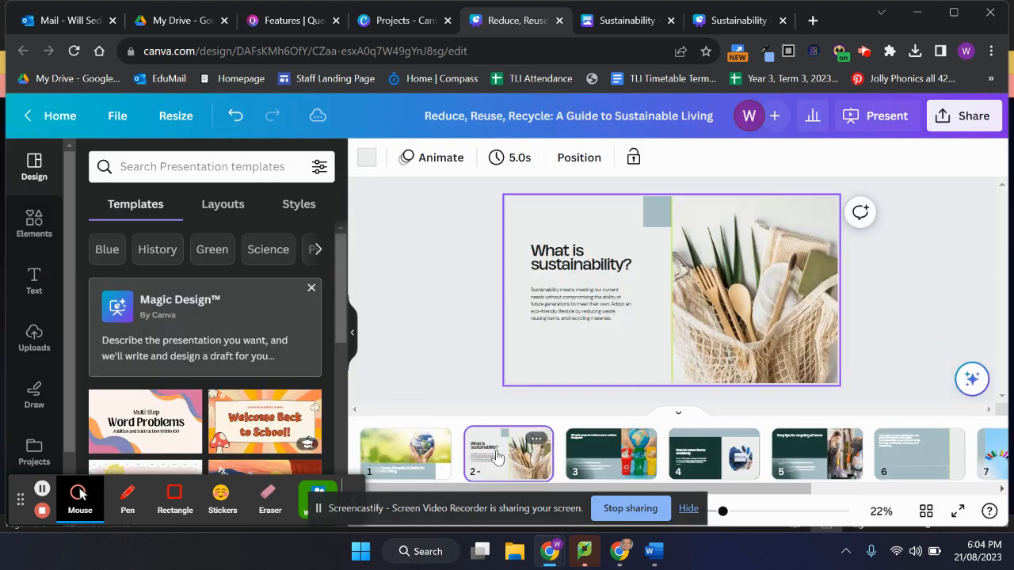
left_click(623, 467)
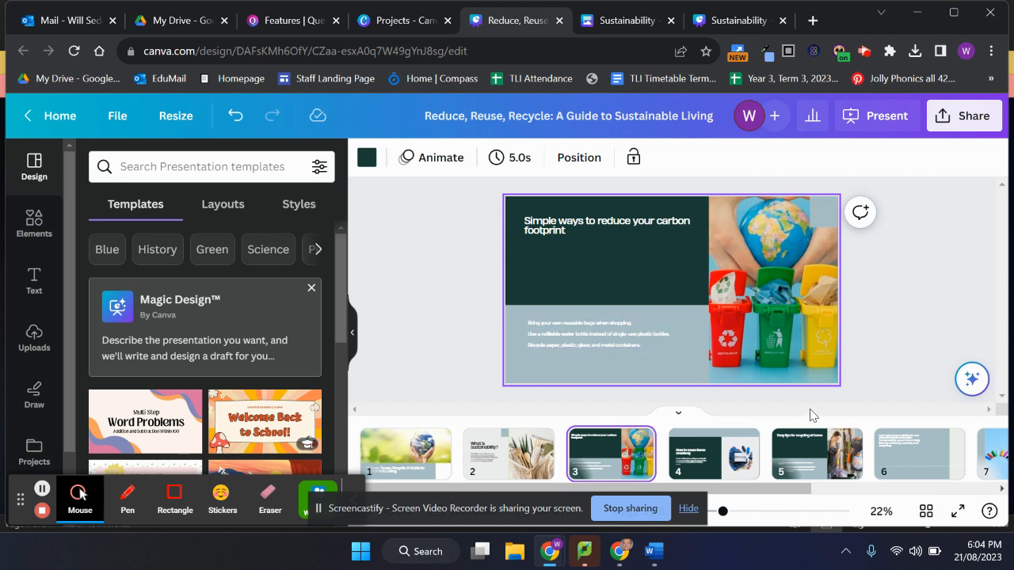
scroll(851, 453, "right", 3)
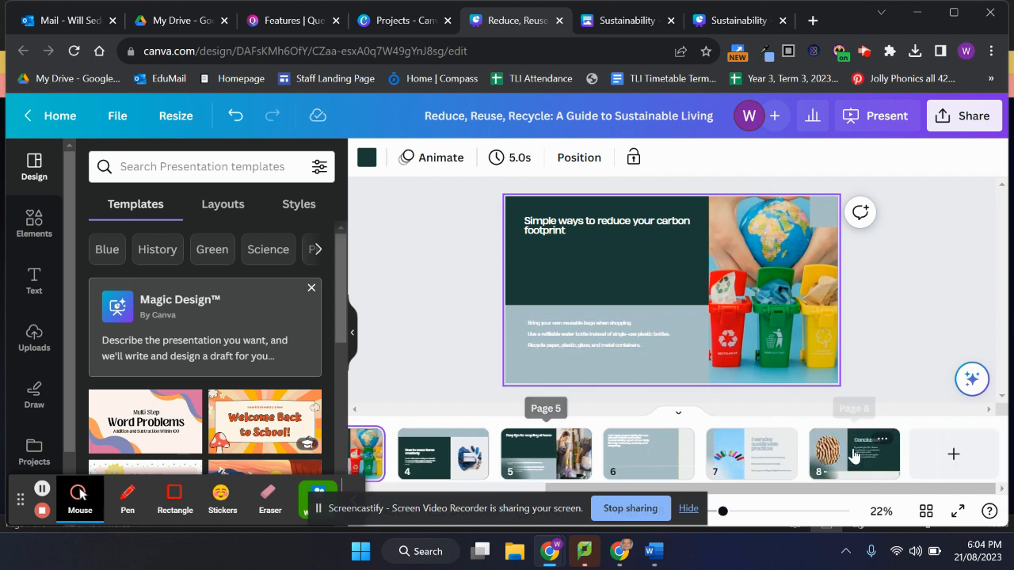
left_click(953, 454)
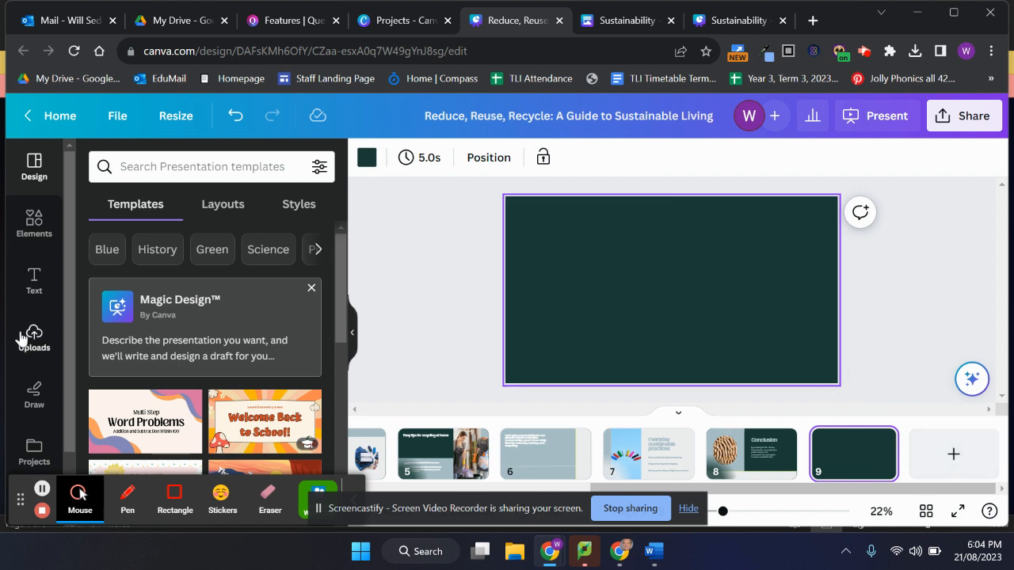
Step: Find the Text to Image app among the Canva apps and open it for the blank slide 9
scroll(22, 339, "down", 2)
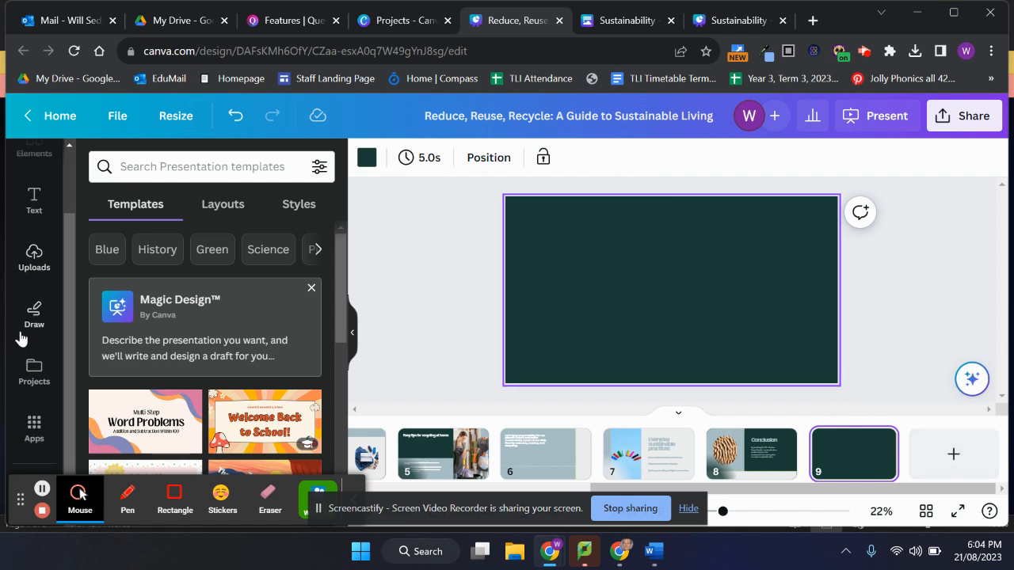
left_click(34, 428)
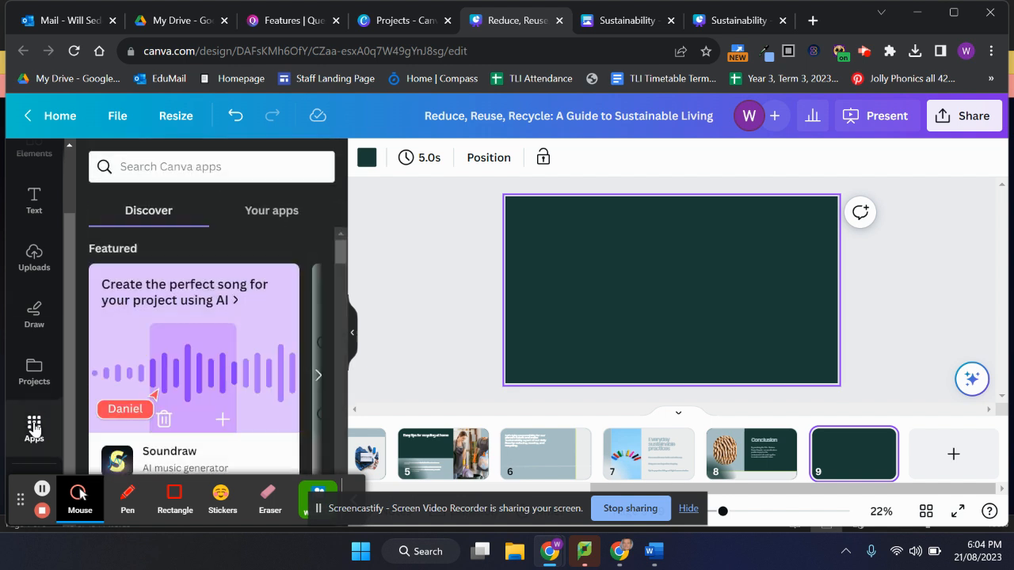
left_click(150, 169)
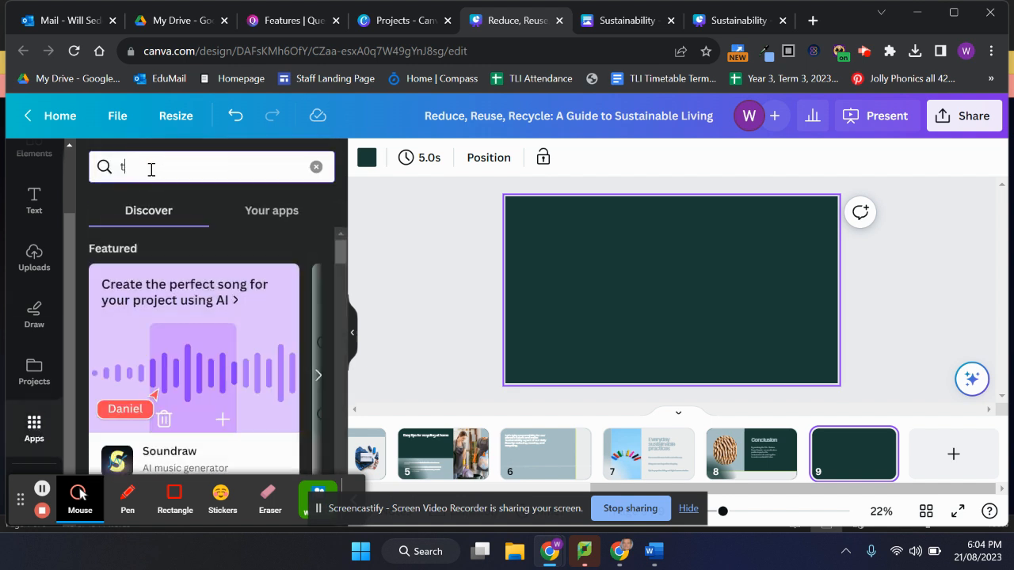
type("text to")
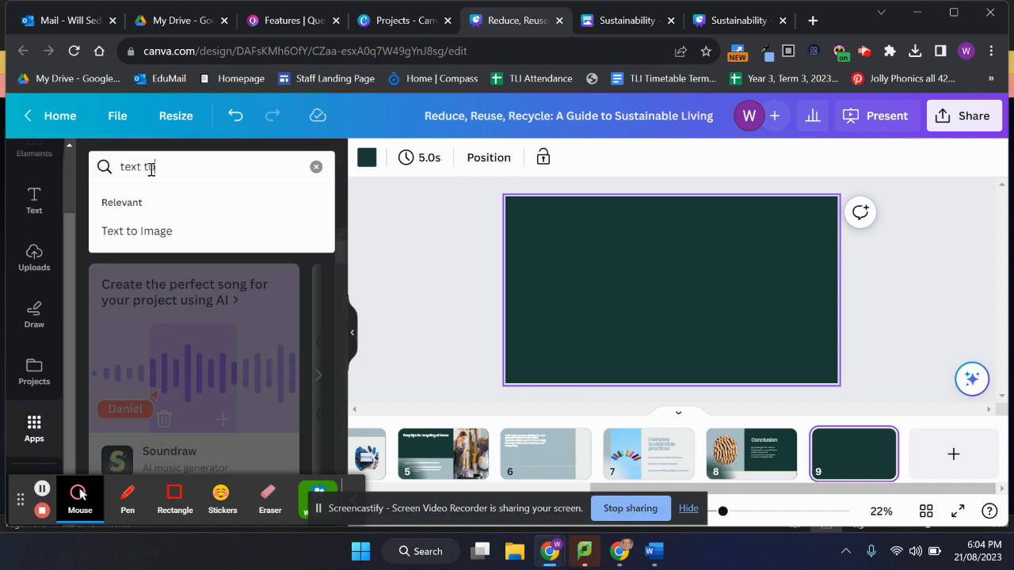
left_click(148, 230)
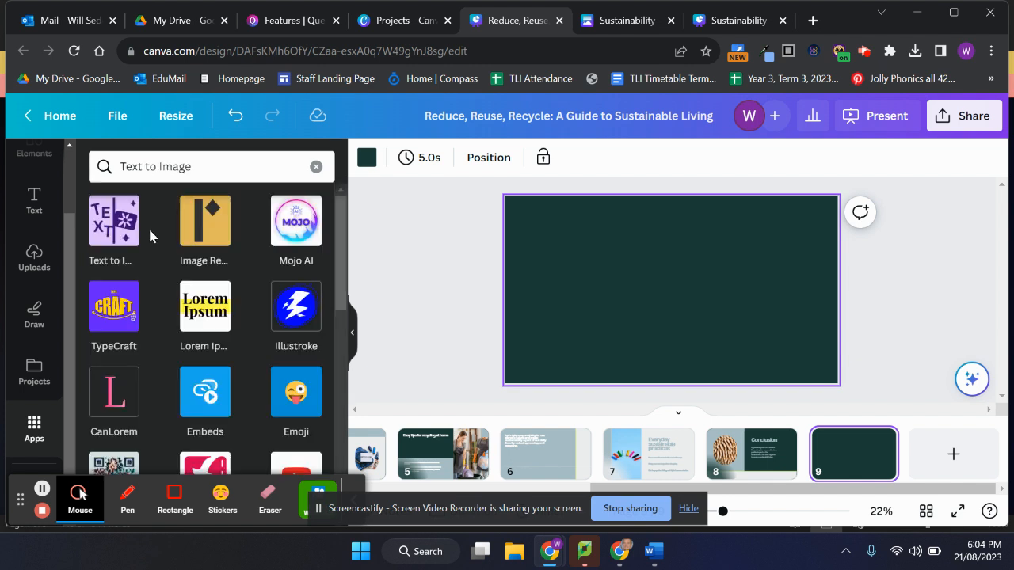
left_click(111, 222)
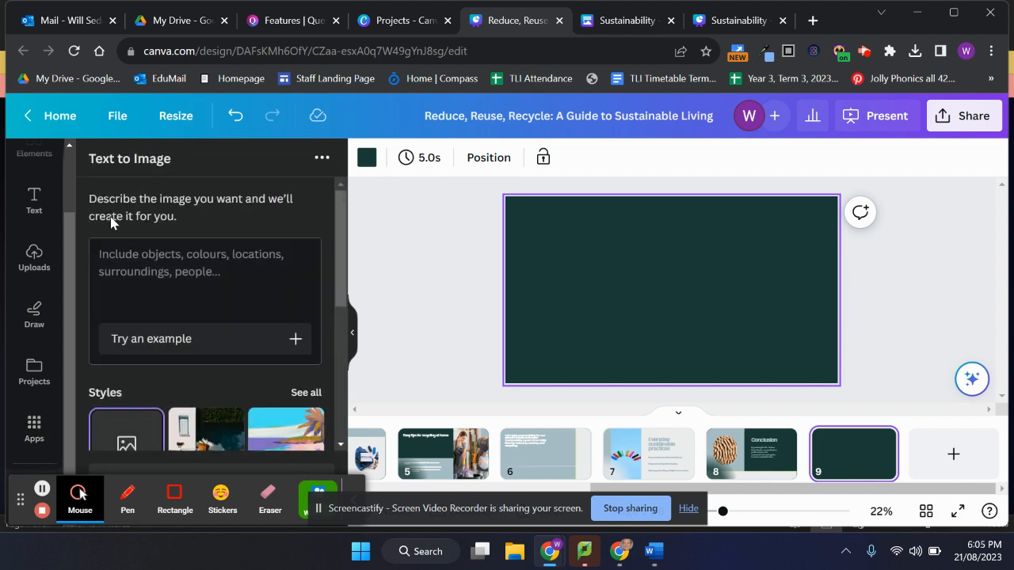
Step: Generate Text to Image pictures of "An 8 year old recycling" in Watercolour style with a Landscape aspect ratio
left_click(131, 255)
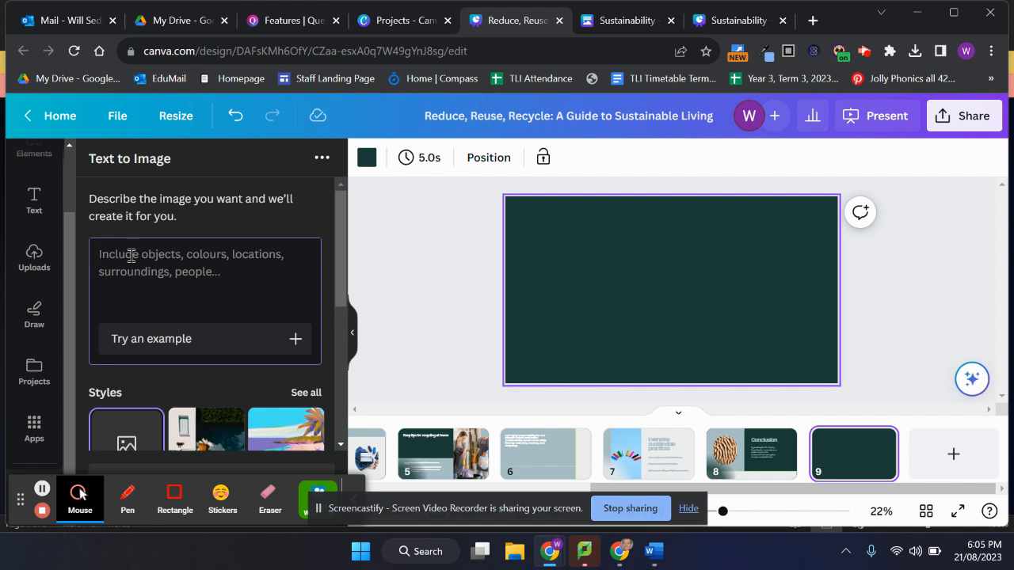
type("An 8 y")
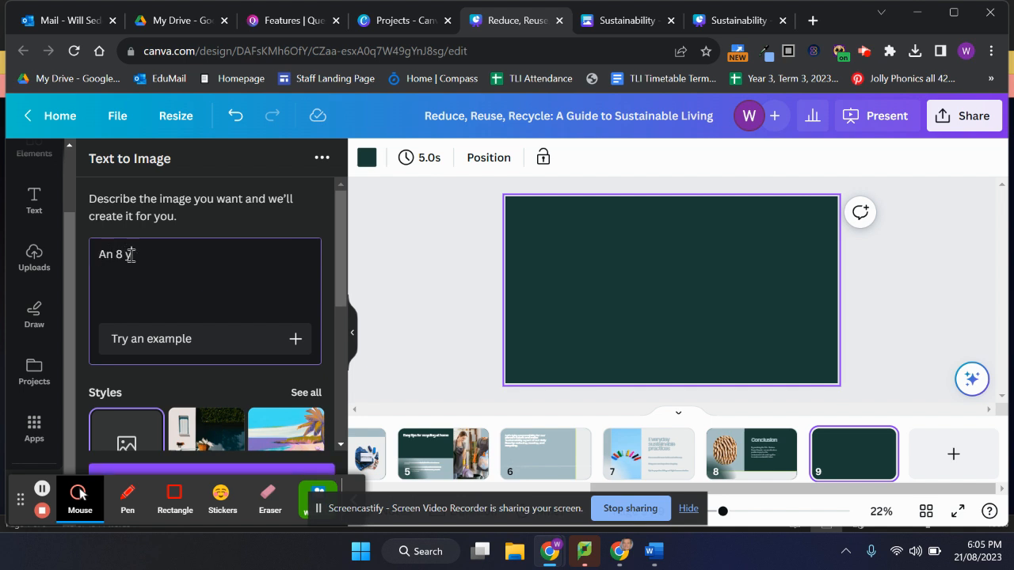
type("ear old recycling")
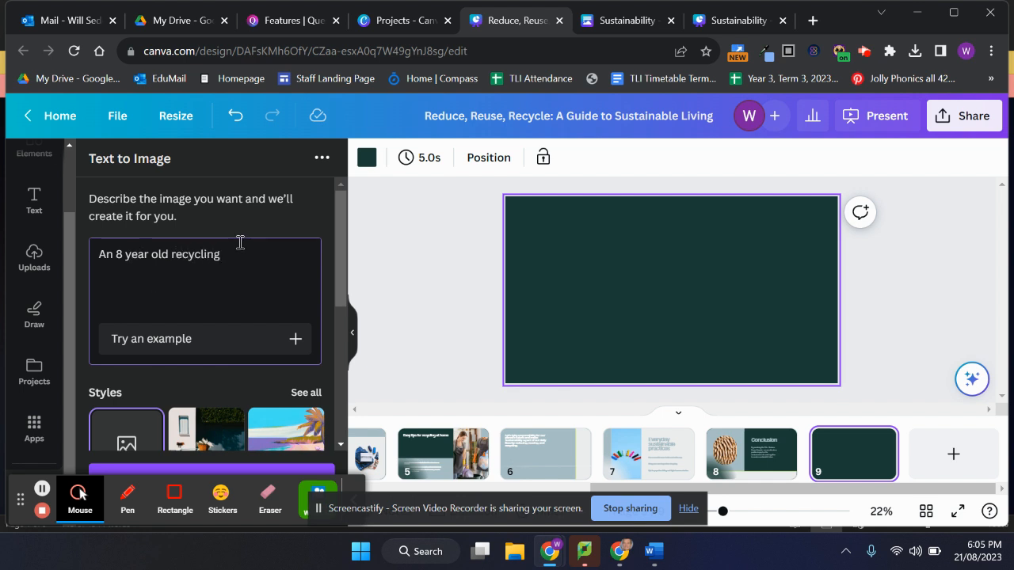
scroll(238, 242, "down", 3)
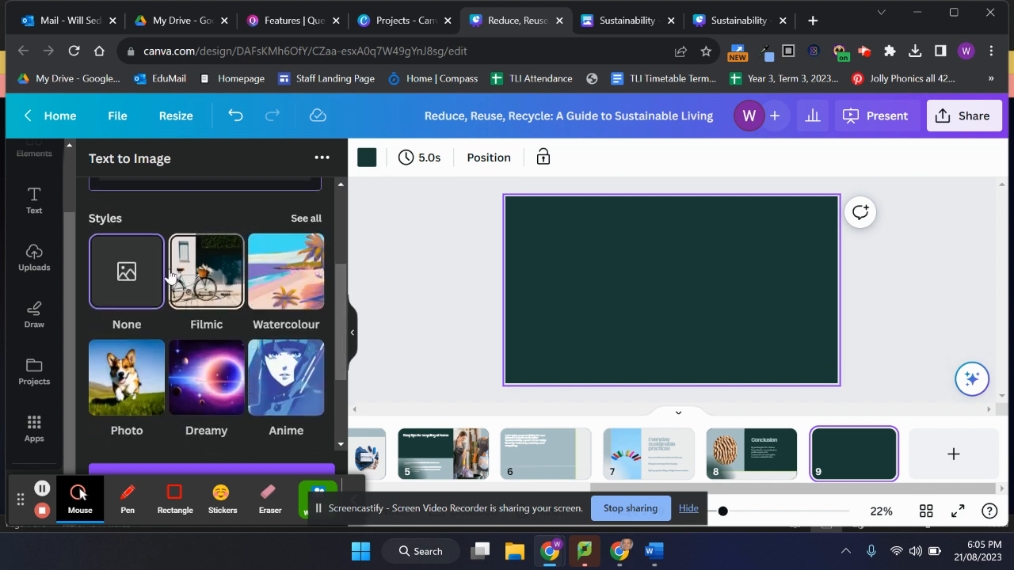
left_click(302, 282)
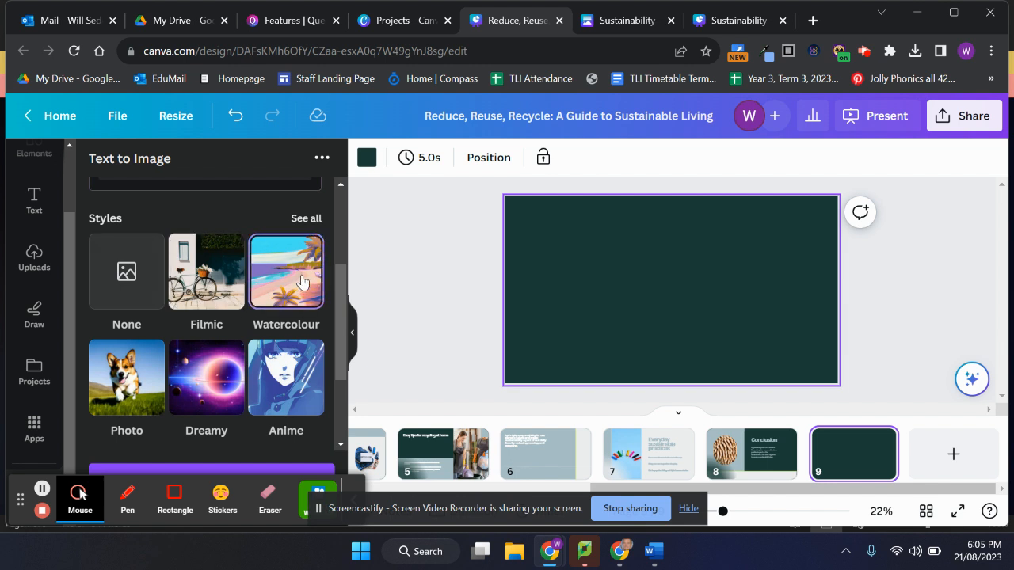
scroll(301, 282, "down", 3)
left_click(216, 381)
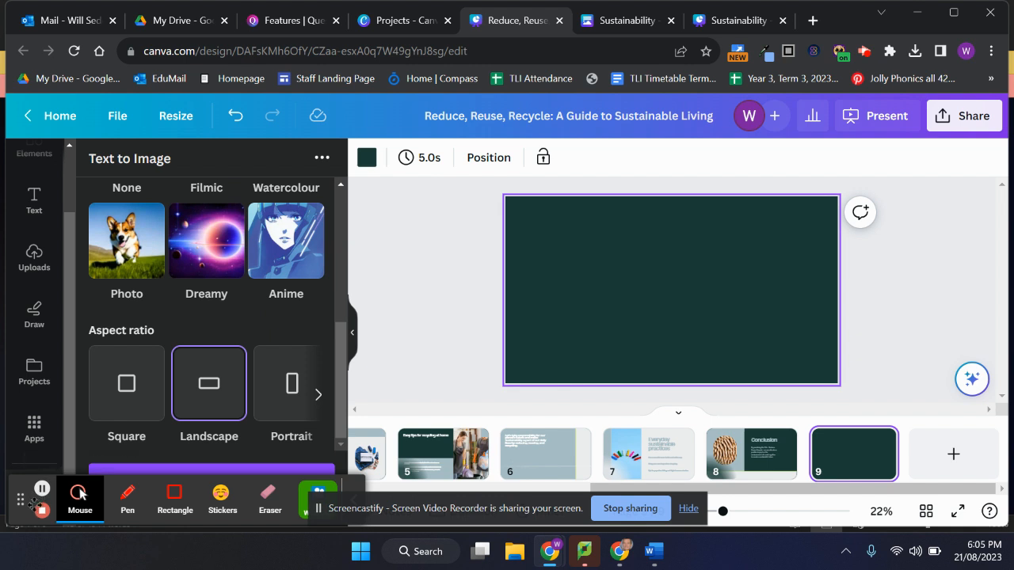
left_click_drag(24, 498, 484, 495)
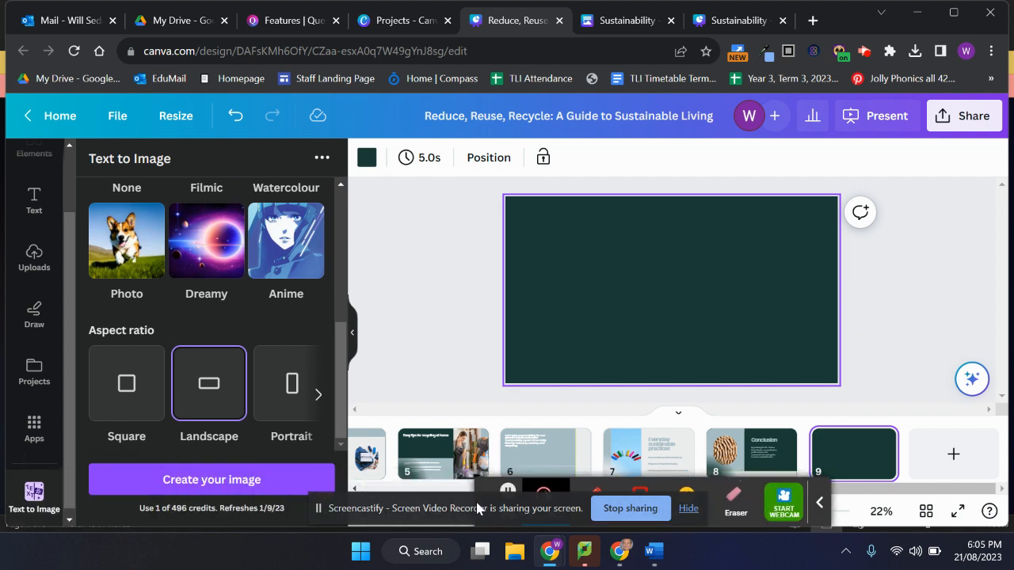
left_click(180, 480)
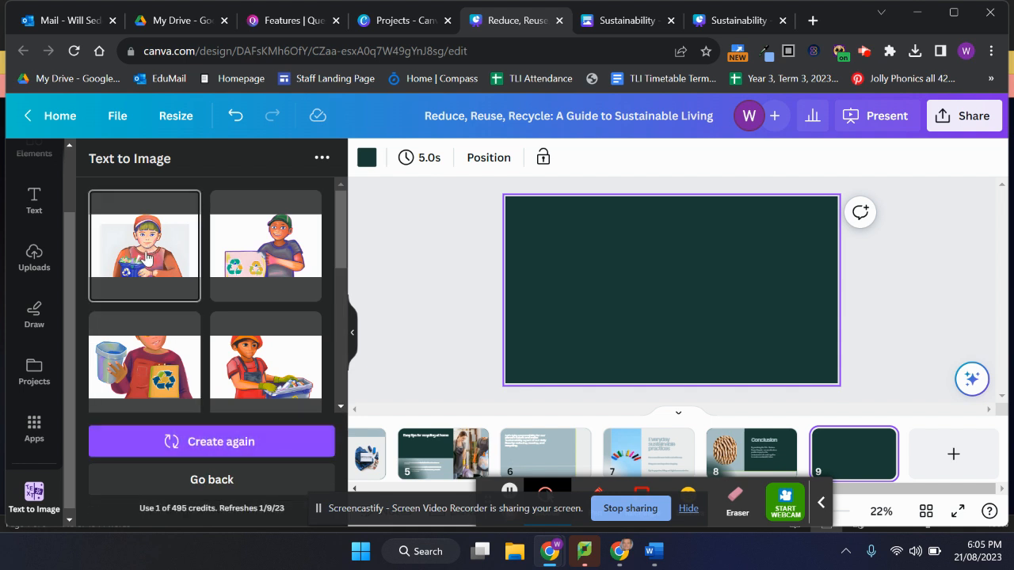
Step: Add the first generated image, the child holding a blue recycling bin, to slide 9 and enlarge it to fill the whole slide
left_click(145, 256)
left_click_drag(578, 237, 505, 196)
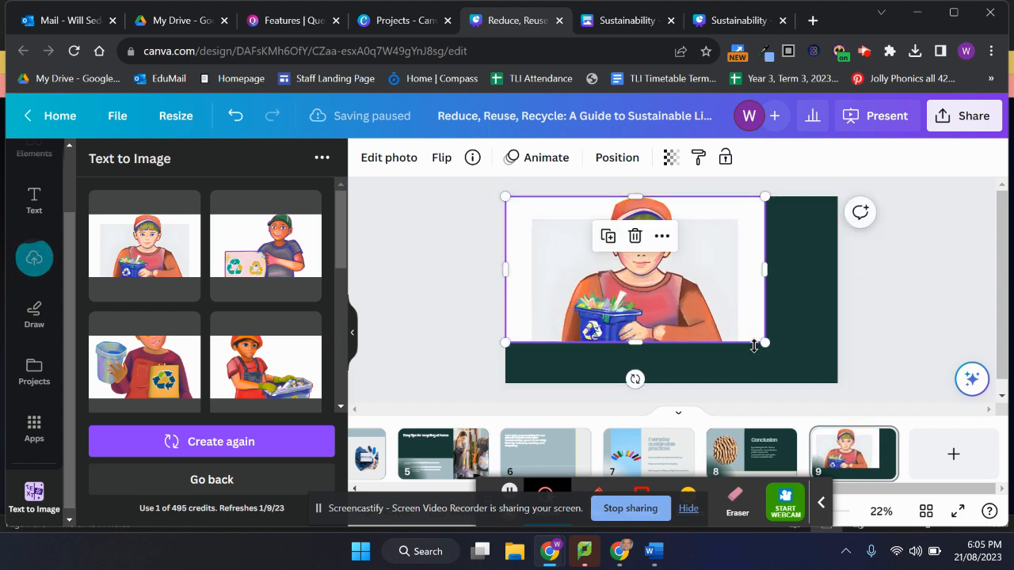
left_click_drag(763, 342, 835, 382)
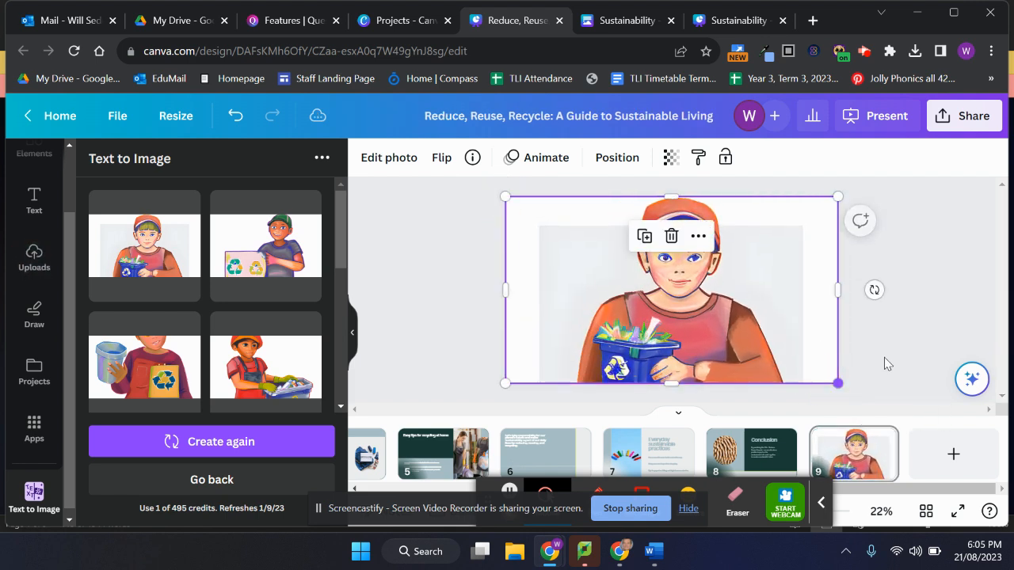
left_click(888, 363)
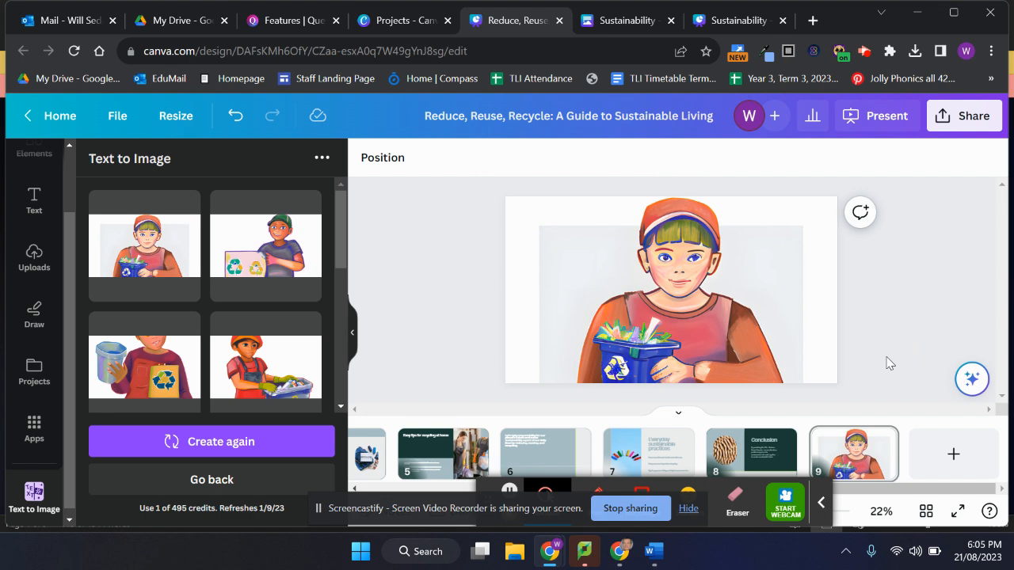